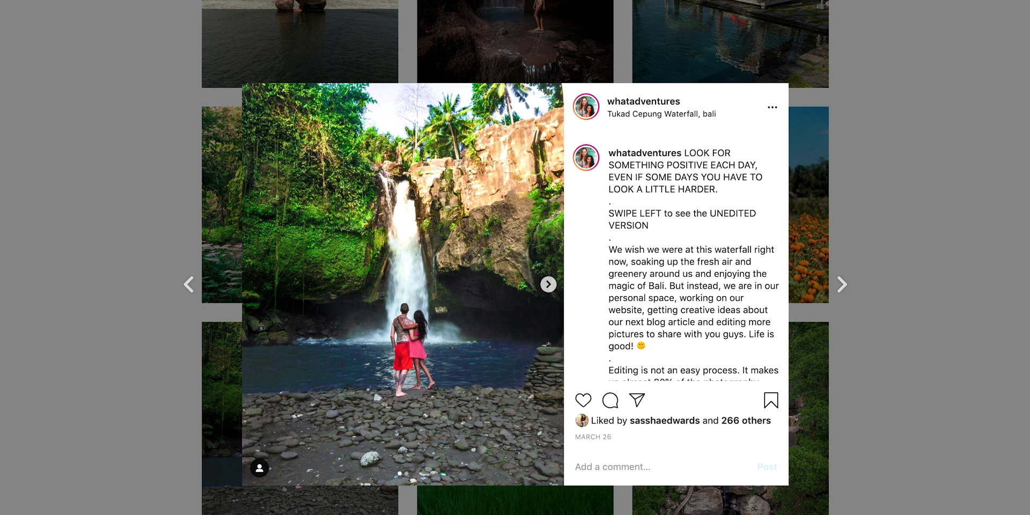
left_click(549, 285)
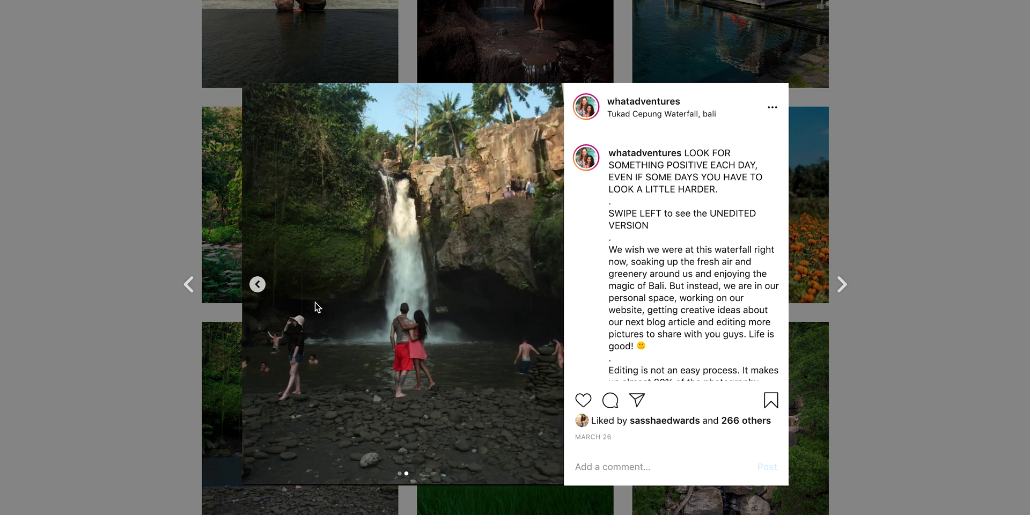
left_click(257, 285)
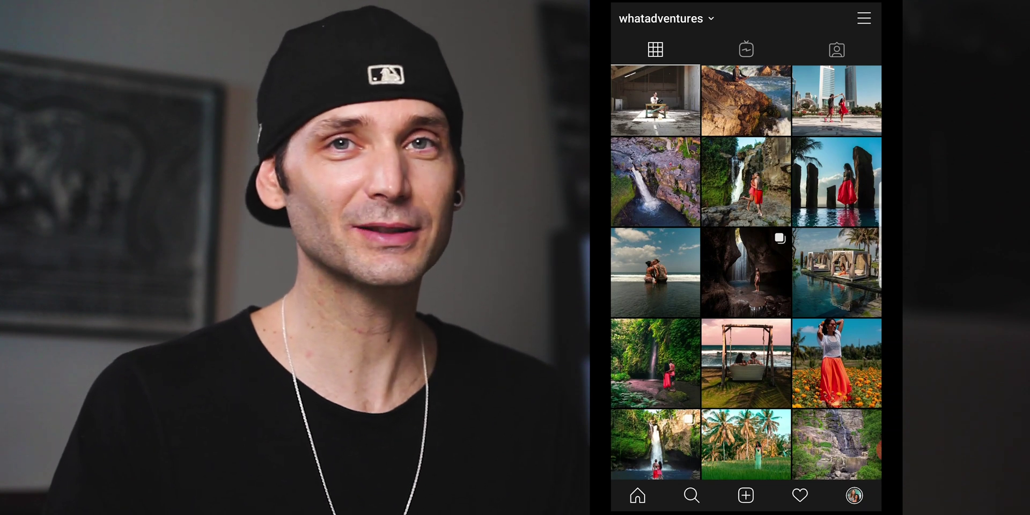
- Open the cave waterfall post from the profile grid and view its slide 2/2
left_click(746, 272)
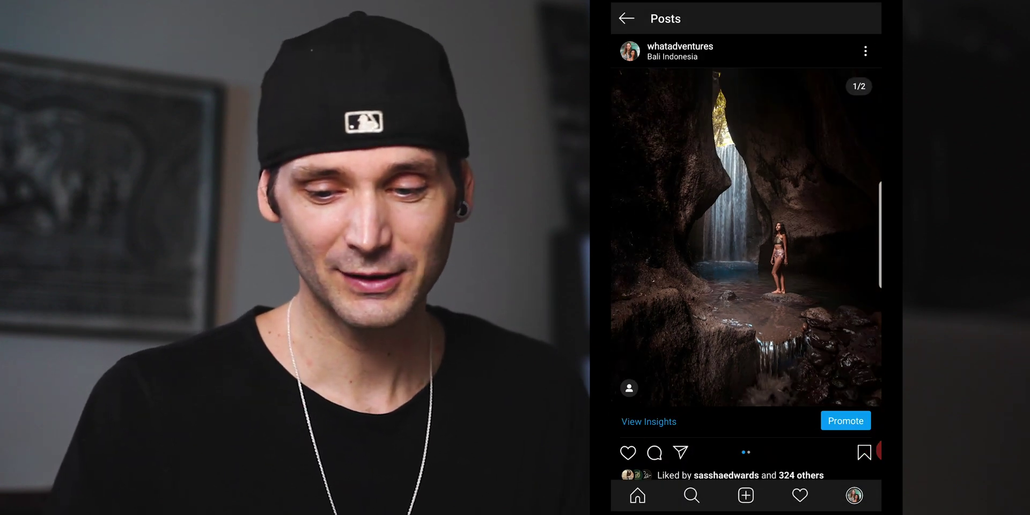
left_click_drag(816, 241, 676, 241)
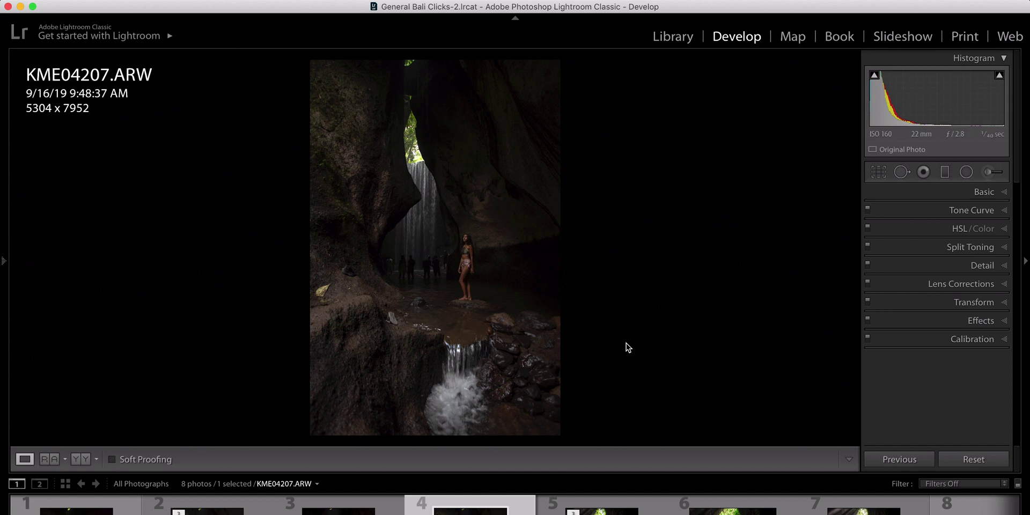
- Check the tourists at 1:1 zoom, then send KME04207.ARW to Photoshop 2020 for editing
left_click(414, 272)
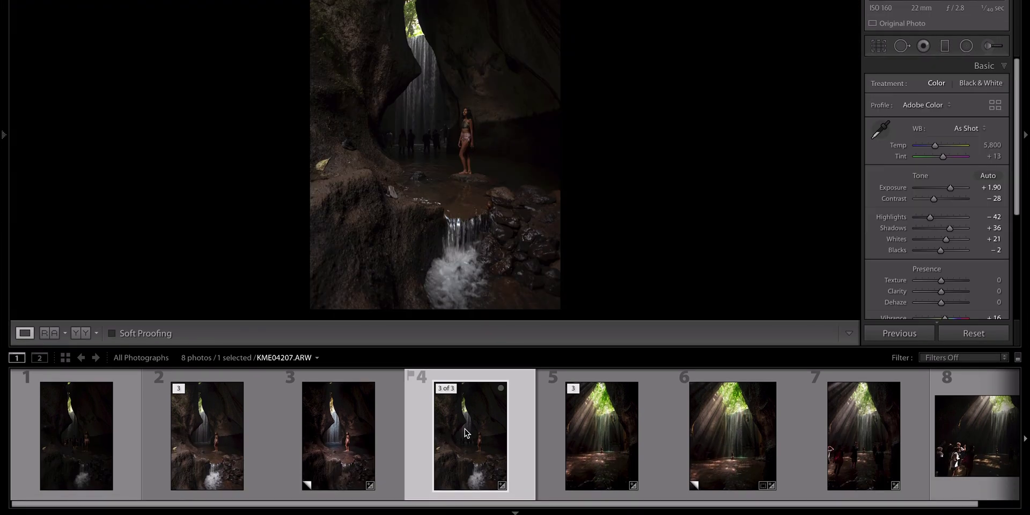
right_click(465, 433)
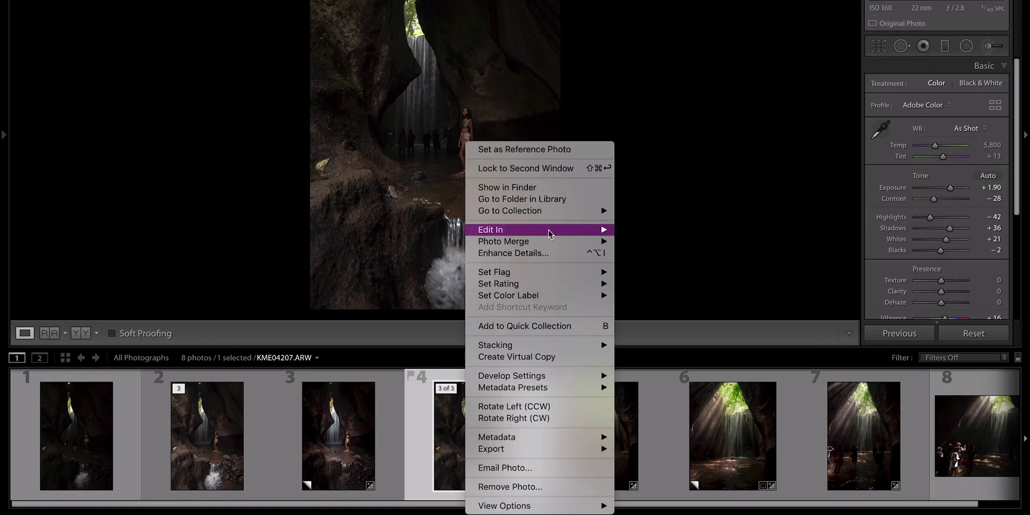
mouse_move(598, 229)
left_click(652, 229)
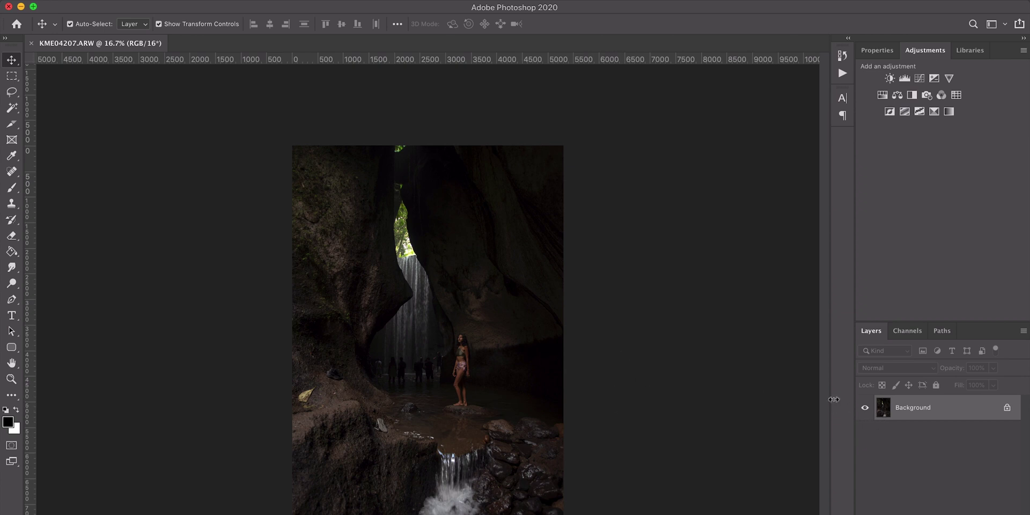
- Duplicate the Background into Layer 1, zoom in on the tourists, and select Layer 1
key("super+j")
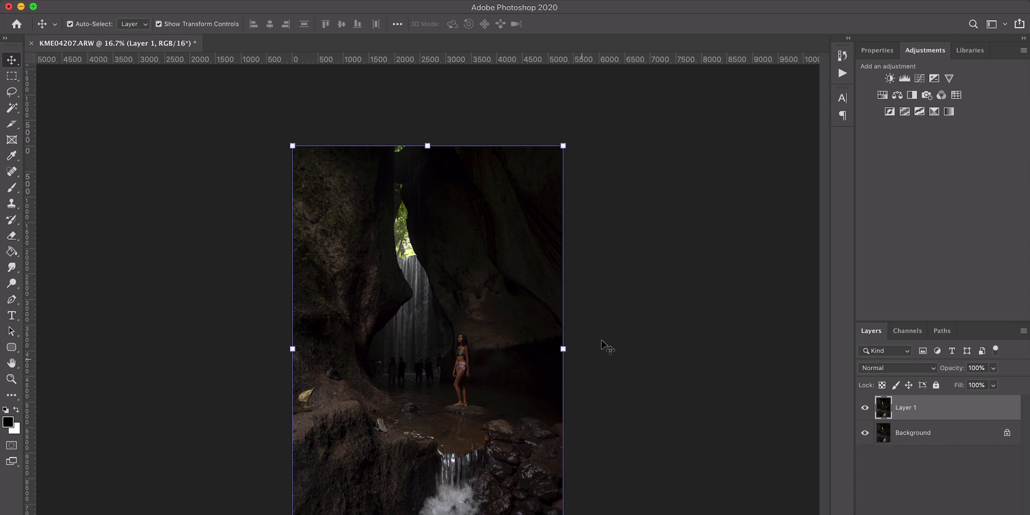
left_click(633, 359)
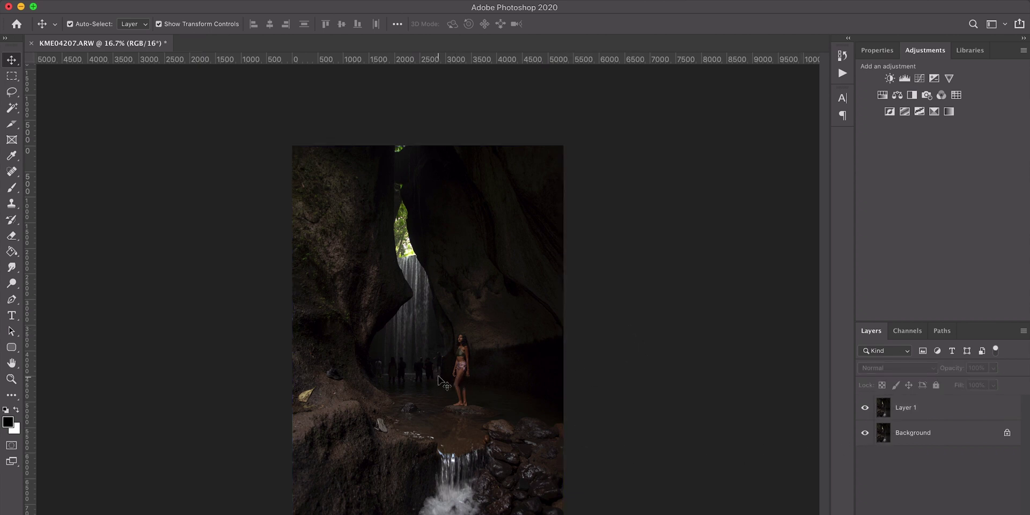
key("z")
left_click_drag(402, 358, 483, 421)
key("v")
left_click(473, 442)
scroll(431, 329, "down", 3)
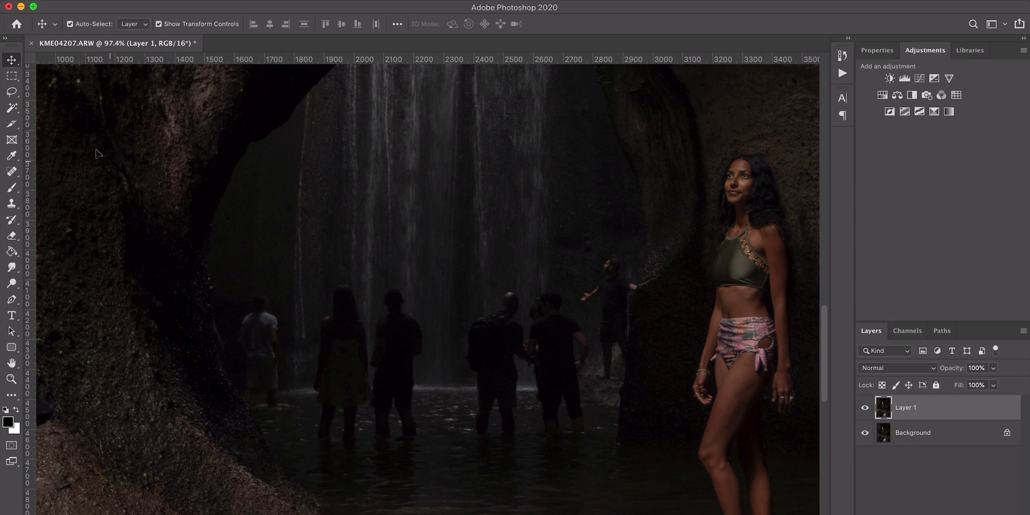
- Lasso the leftmost tourist and replace it with a Content-Aware fill
left_click(11, 92)
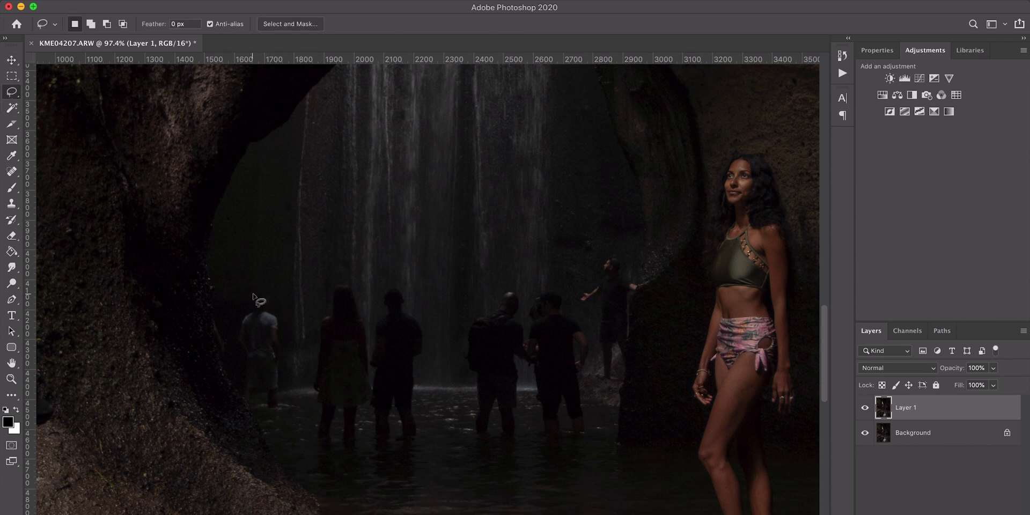
mouse_move(248, 310)
left_mouse_down()
mouse_move(239, 389)
mouse_move(256, 413)
mouse_move(279, 339)
mouse_move(256, 294)
left_mouse_up()
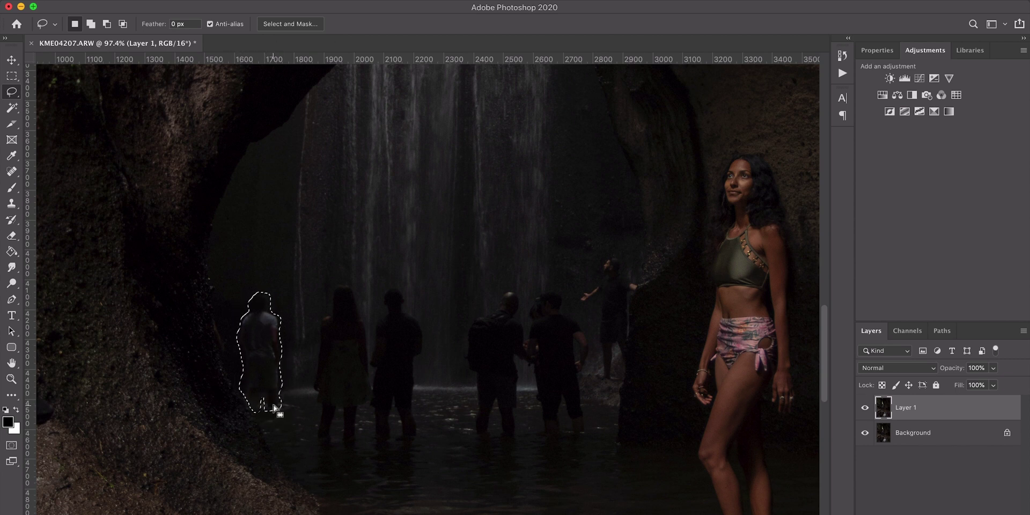
key("shift")
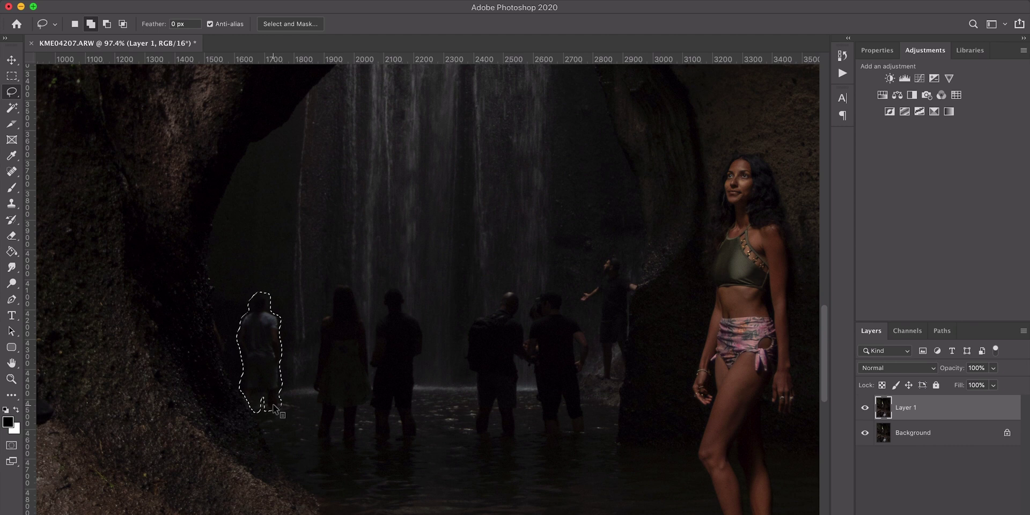
key("shift+BackSpace")
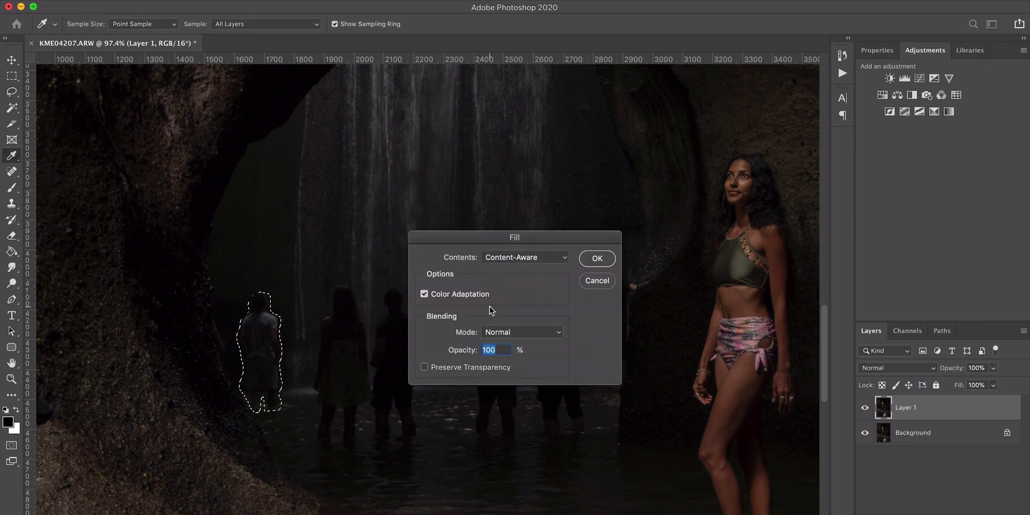
left_click(590, 260)
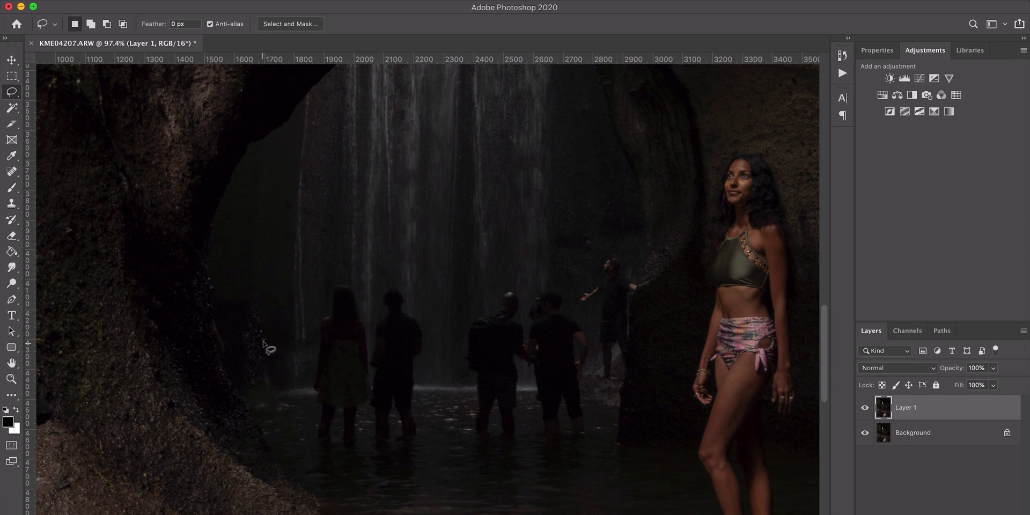
- Save the document as KME04207-Edit-2.tif and set the Clone Stamp brush to size 100
key("super+s")
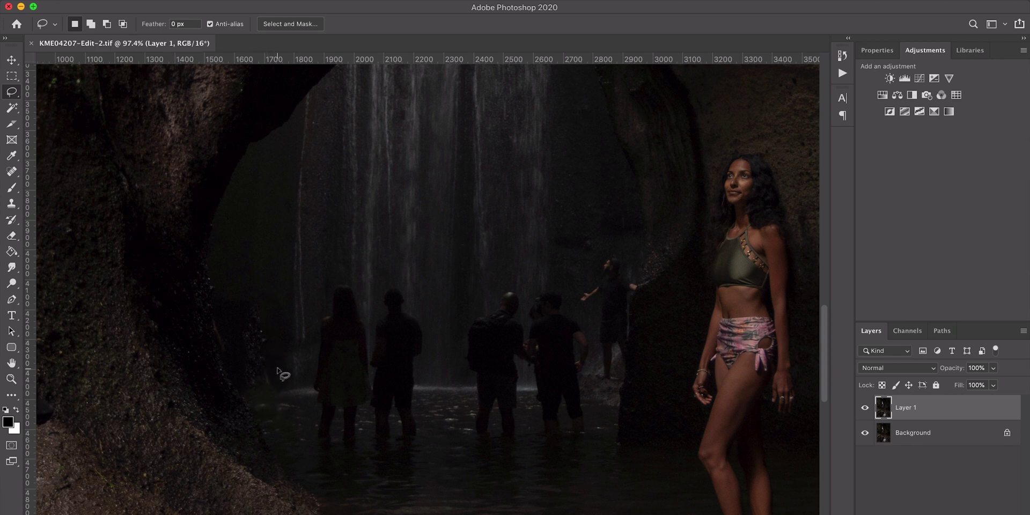
key("s")
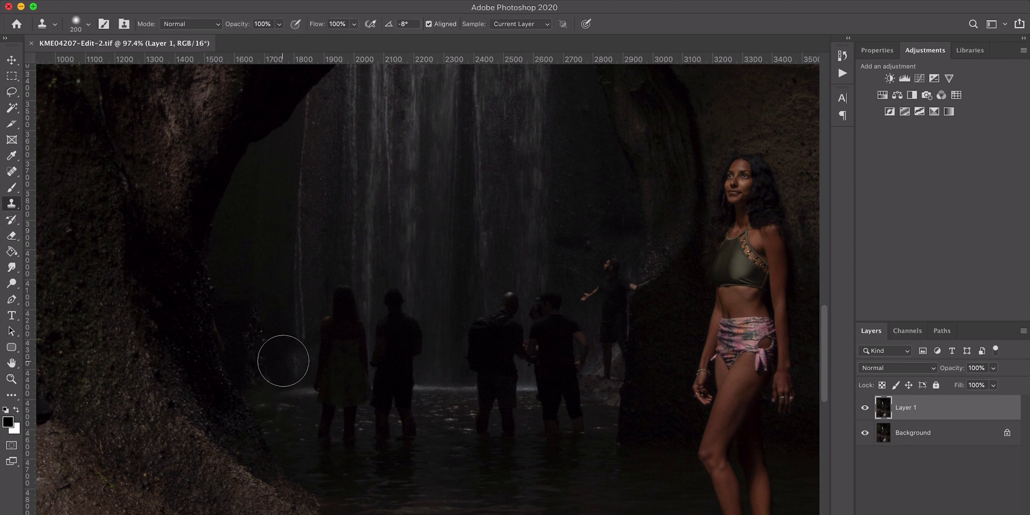
key("bracketleft")
key("bracketleft")
key("bracketleft")
key("bracketleft")
- Clone-stamp texture over the leftover traces where the tourist stood
left_click_drag(258, 322, 256, 322)
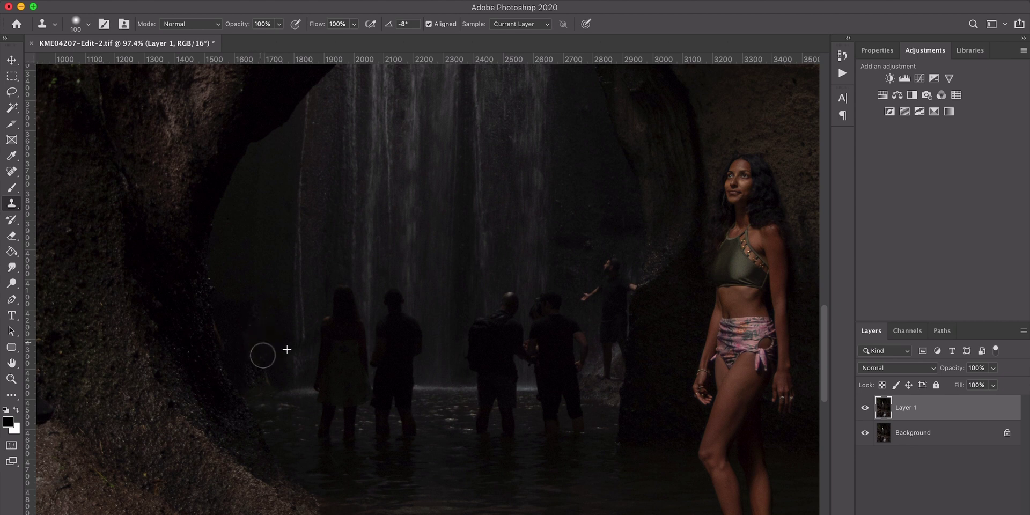
left_click_drag(262, 356, 253, 337)
mouse_move(264, 369)
left_mouse_down()
mouse_move(253, 365)
mouse_move(255, 347)
left_mouse_up()
left_click(230, 309, "alt")
mouse_move(259, 344)
left_mouse_down()
mouse_move(265, 371)
mouse_move(256, 333)
left_mouse_up()
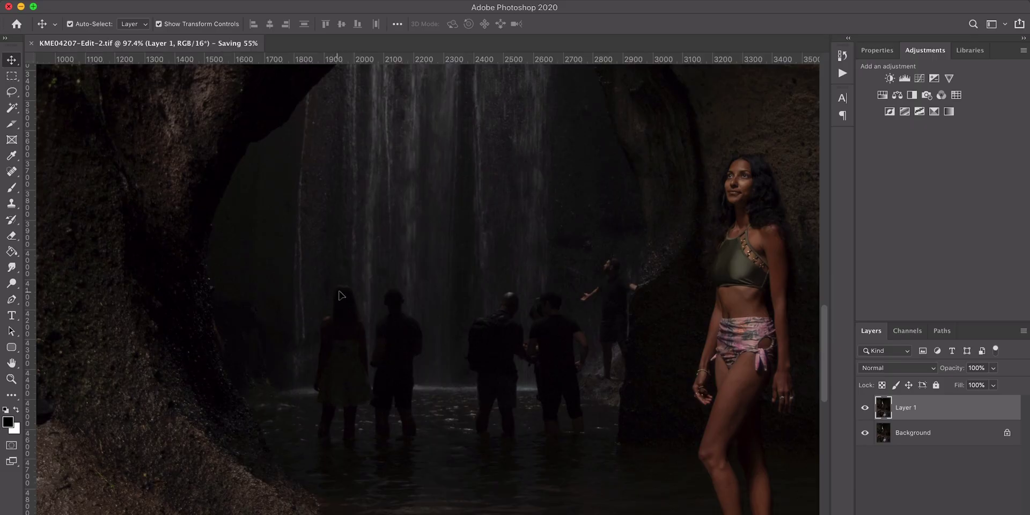
- Lasso the woman left of the group and Content-Aware fill her away
key("l")
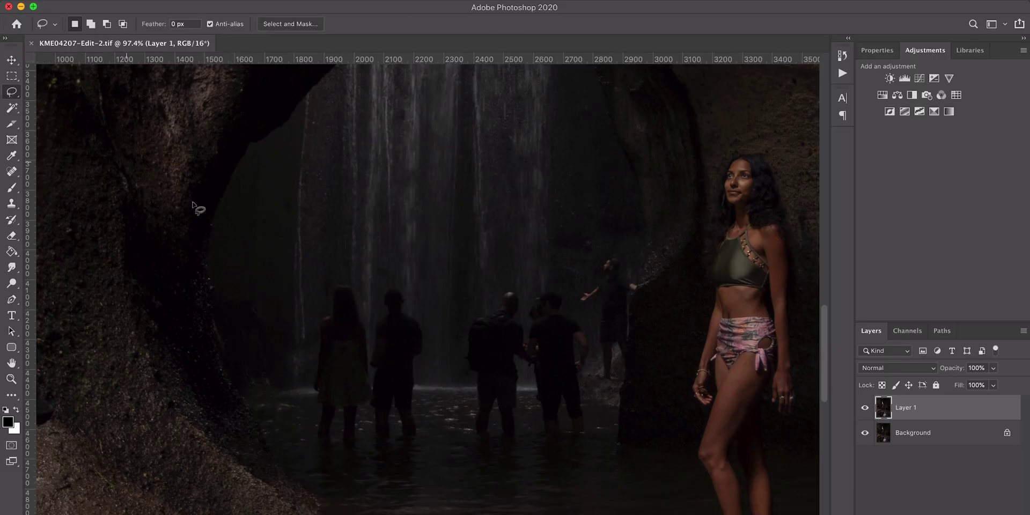
mouse_move(335, 283)
left_mouse_down()
mouse_move(313, 387)
mouse_move(324, 450)
mouse_move(336, 414)
mouse_move(341, 448)
mouse_move(352, 450)
mouse_move(371, 391)
mouse_move(365, 316)
mouse_move(345, 281)
mouse_move(340, 292)
left_mouse_up()
key("shift+BackSpace")
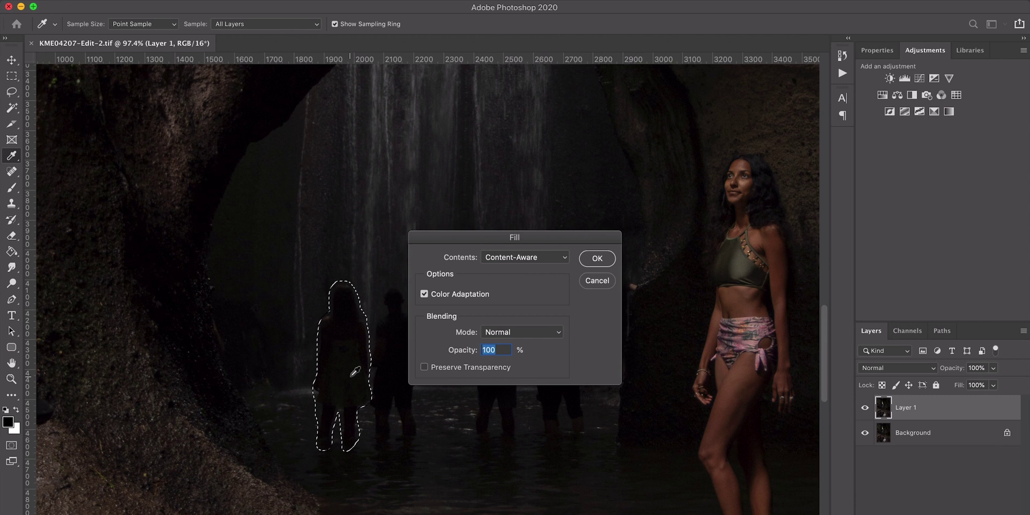
key("Return")
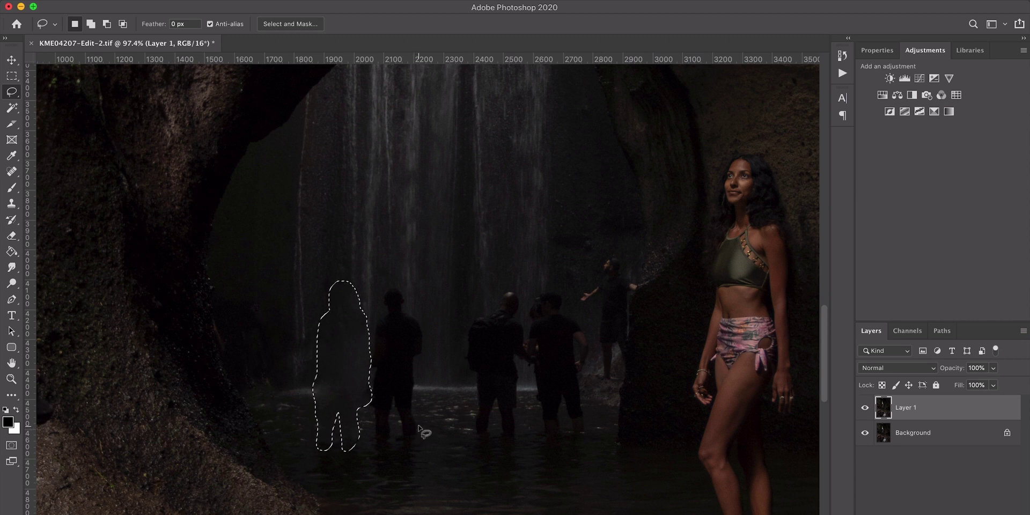
key("ctrl+d")
- Clone-stamp a waterfall streak from nearby water over the filled patch
key("s")
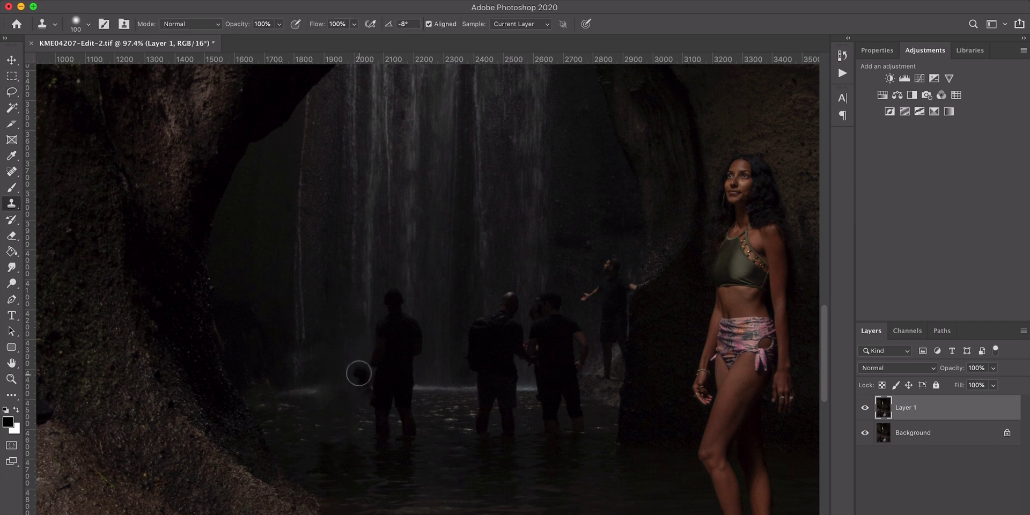
left_click(303, 292, "alt")
mouse_move(329, 301)
left_mouse_down()
mouse_move(327, 384)
mouse_move(322, 103)
mouse_move(313, 452)
left_mouse_up()
left_click(12, 92)
- Lasso the lone tourist left of the group and Content-Aware fill the spot with waterfall and water
mouse_move(390, 289)
left_mouse_down()
mouse_move(369, 382)
mouse_move(374, 467)
mouse_move(390, 500)
mouse_move(416, 433)
mouse_move(425, 324)
mouse_move(413, 311)
left_mouse_up()
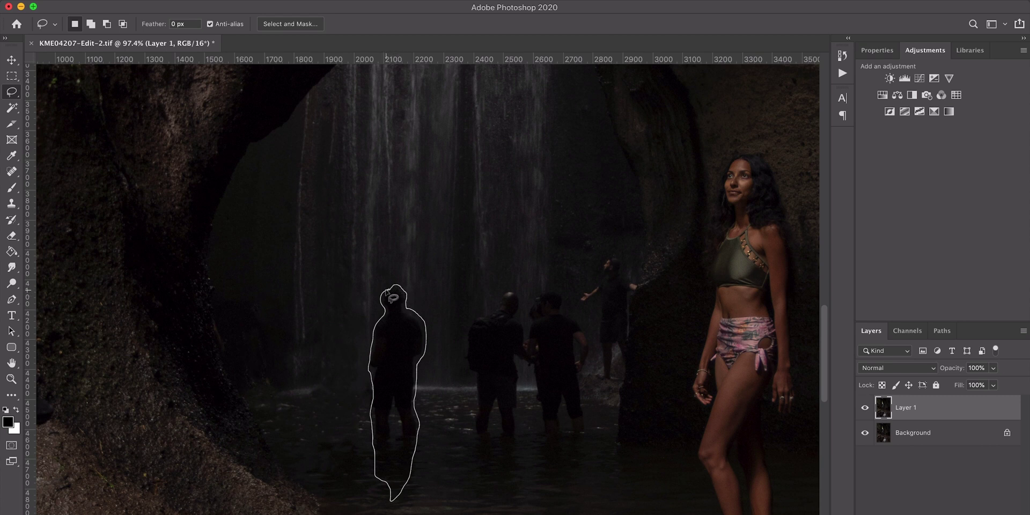
left_click_drag(391, 297, 389, 298)
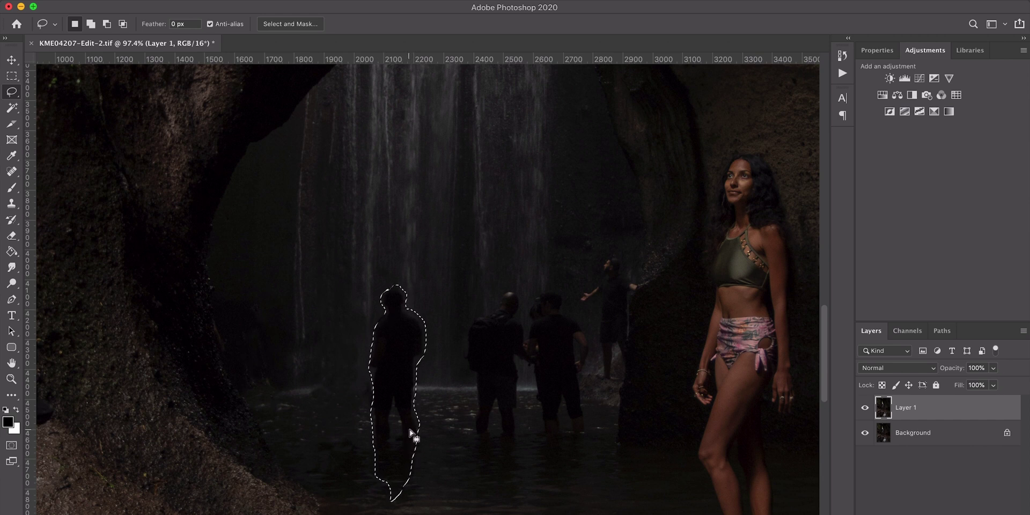
key("shift+BackSpace")
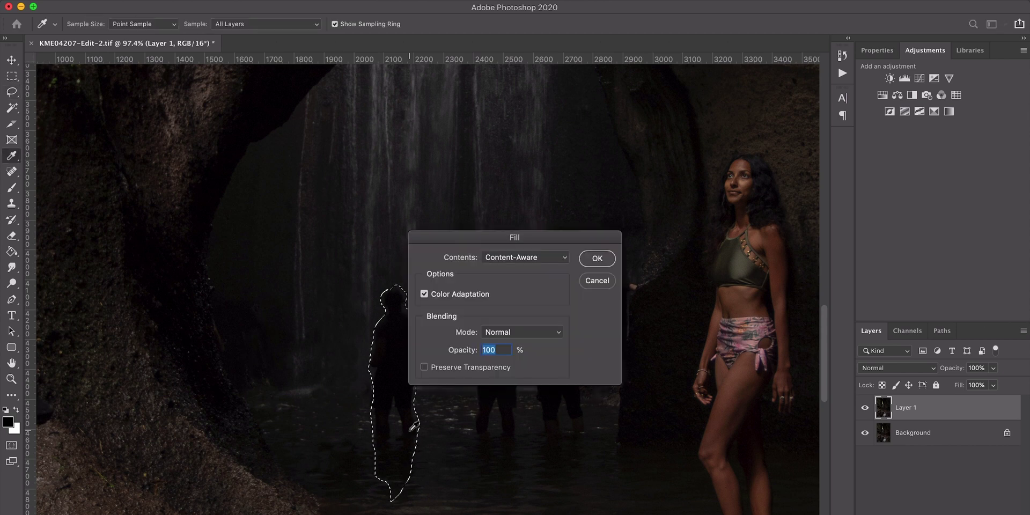
key("Return")
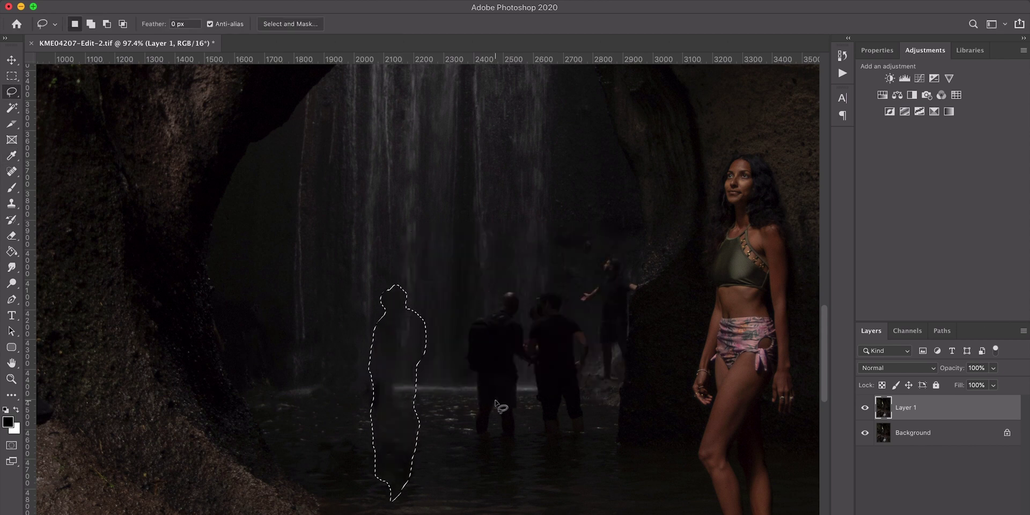
key("super+d")
key("z")
mouse_move(400, 408)
left_mouse_down()
mouse_move(416, 393)
mouse_move(354, 453)
mouse_move(352, 471)
mouse_move(340, 471)
left_mouse_up()
key("l")
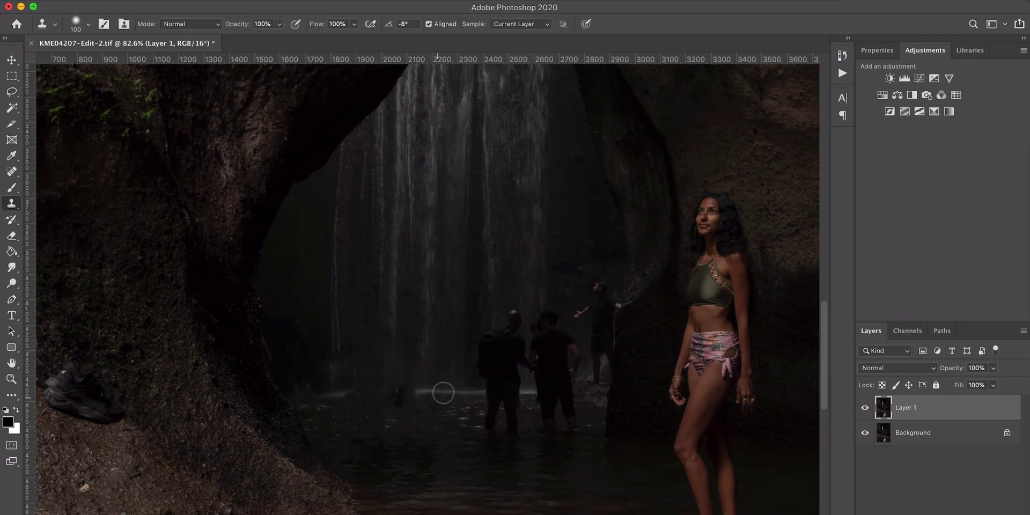
- Clone clean water over the leftover dark marks in the pool below the waterfall
mouse_move(415, 398)
left_mouse_down()
mouse_move(427, 413)
mouse_move(444, 403)
left_mouse_up()
key("s")
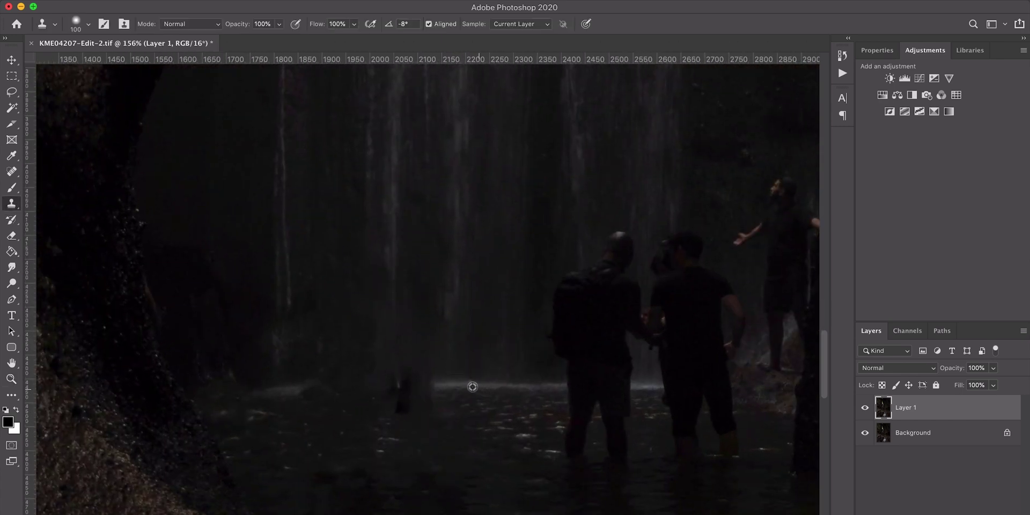
left_click(473, 386, "alt")
mouse_move(424, 384)
left_mouse_down()
mouse_move(437, 368)
mouse_move(416, 393)
mouse_move(363, 394)
left_mouse_up()
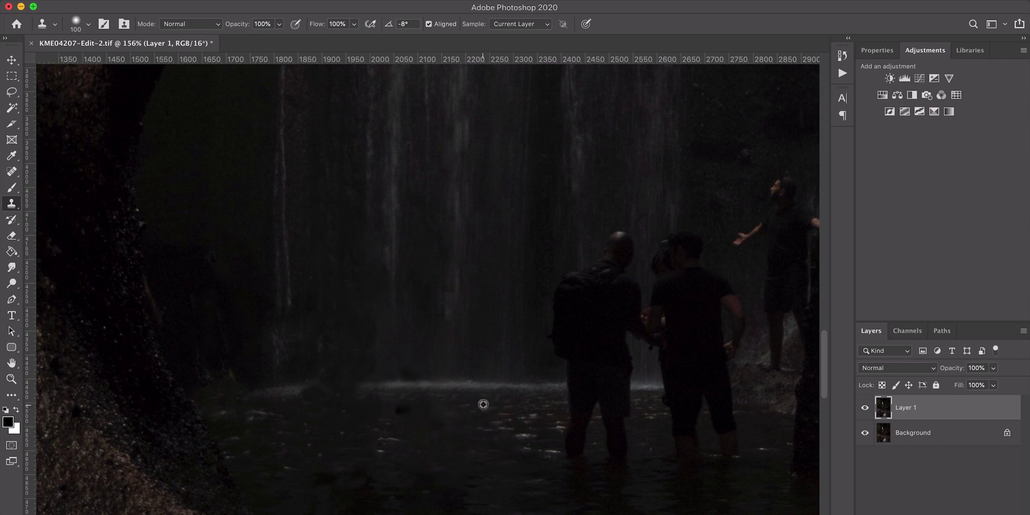
left_click(485, 404, "alt")
mouse_move(433, 411)
left_mouse_down()
mouse_move(416, 412)
mouse_move(451, 426)
mouse_move(425, 430)
left_mouse_up()
left_click(481, 428, "alt")
left_click(380, 443, "alt")
left_click(419, 400, "alt")
mouse_move(395, 416)
left_mouse_down()
mouse_move(430, 459)
mouse_move(370, 405)
left_mouse_up()
left_click(398, 429, "alt")
left_click(290, 428, "alt")
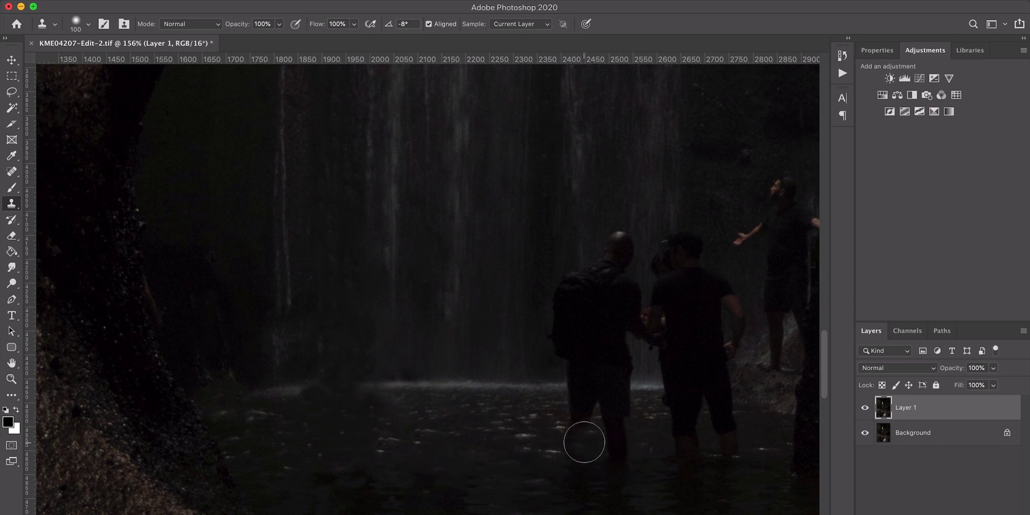
- Lasso the two men standing in the water and Content-Aware fill them away
left_click_drag(639, 416, 382, 445)
key("l")
mouse_move(380, 251)
left_mouse_down()
mouse_move(334, 487)
mouse_move(511, 482)
left_mouse_up()
key("shift+BackSpace")
key("Return")
key("ctrl+d")
key("s")
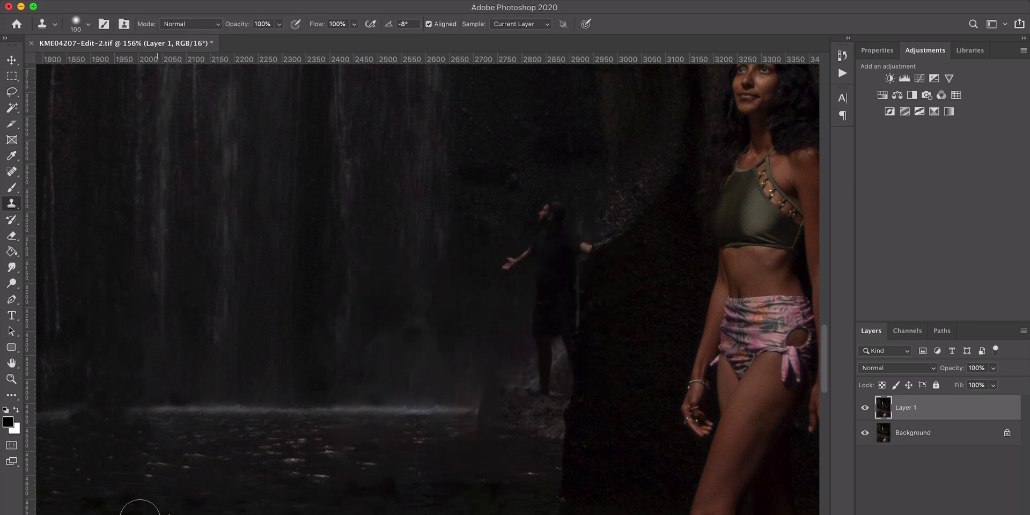
- Content-Aware fill away the man with outstretched arms and switch to Lightroom Classic
key("l")
mouse_move(547, 201)
left_mouse_down()
mouse_move(523, 250)
mouse_move(558, 349)
mouse_move(569, 221)
mouse_move(555, 199)
left_mouse_up()
key("shift+BackSpace")
key("Return")
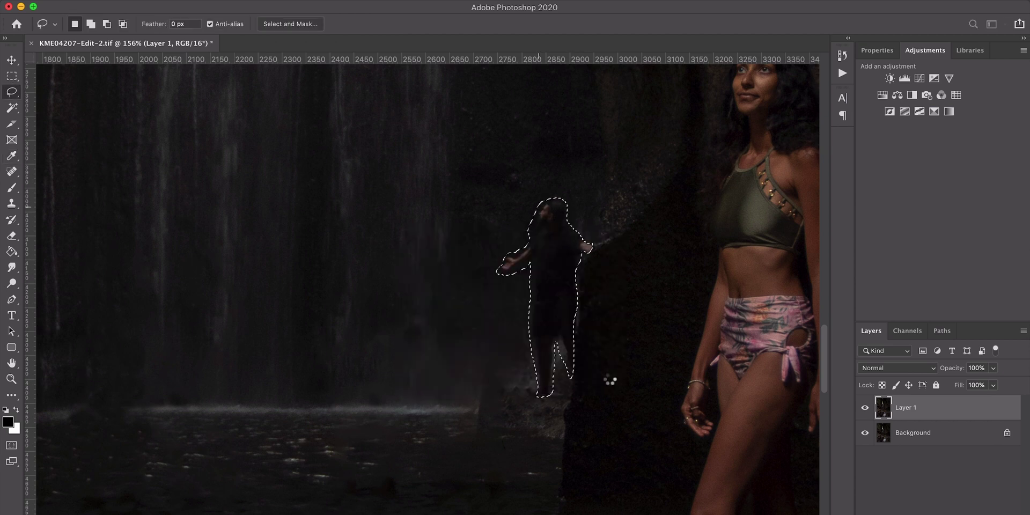
key("ctrl+d")
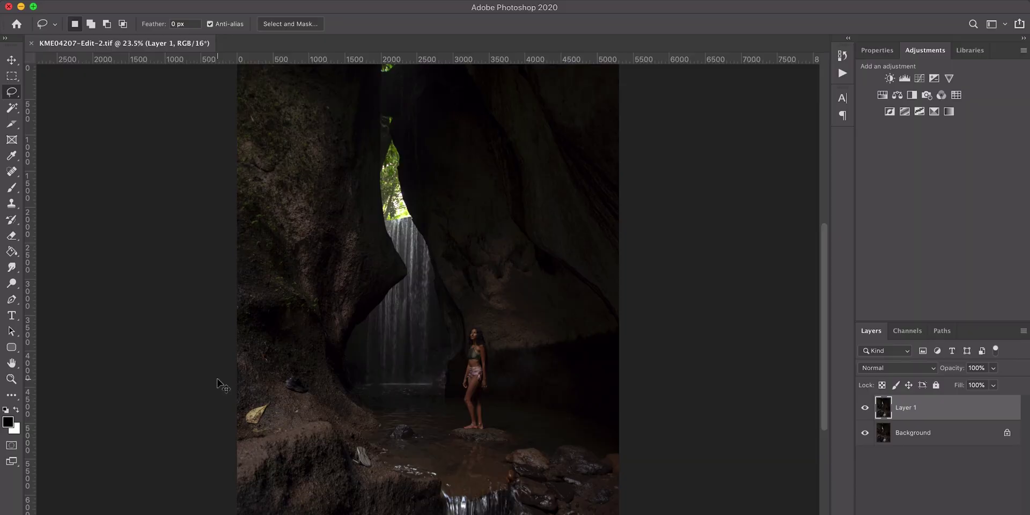
key("super+Tab")
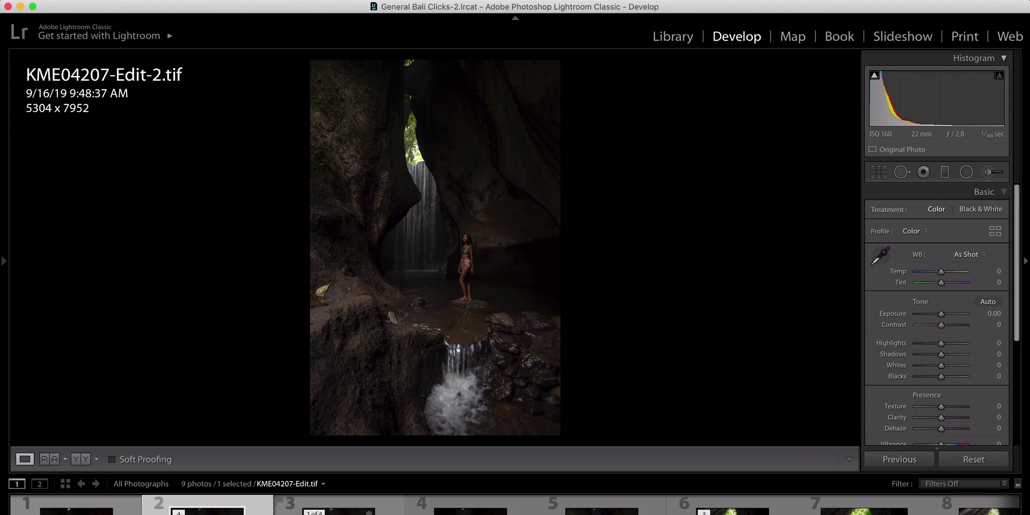
- View the tourist-free KME04207-Edit-2.tif at 1:1, then select the KME04229.ARW cave shot
left_click(417, 271)
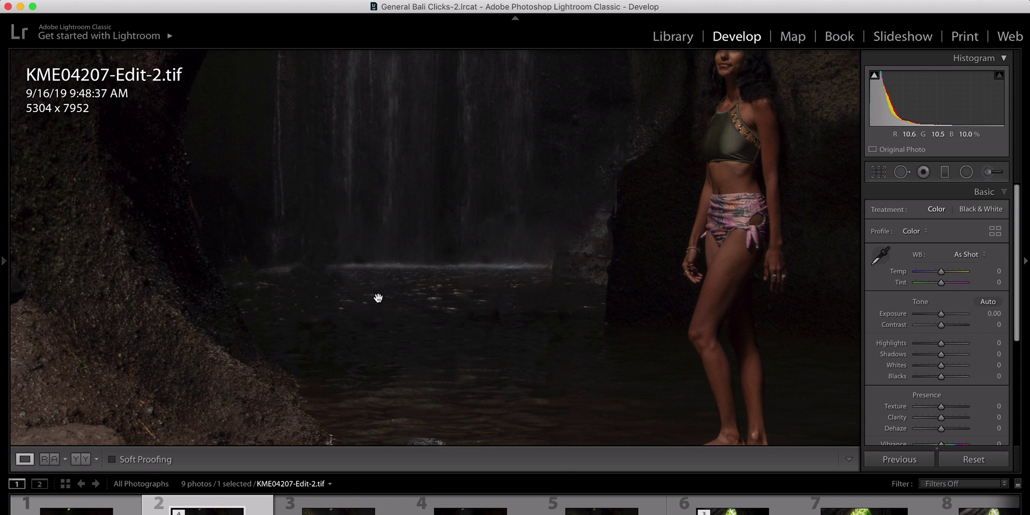
left_click(445, 510)
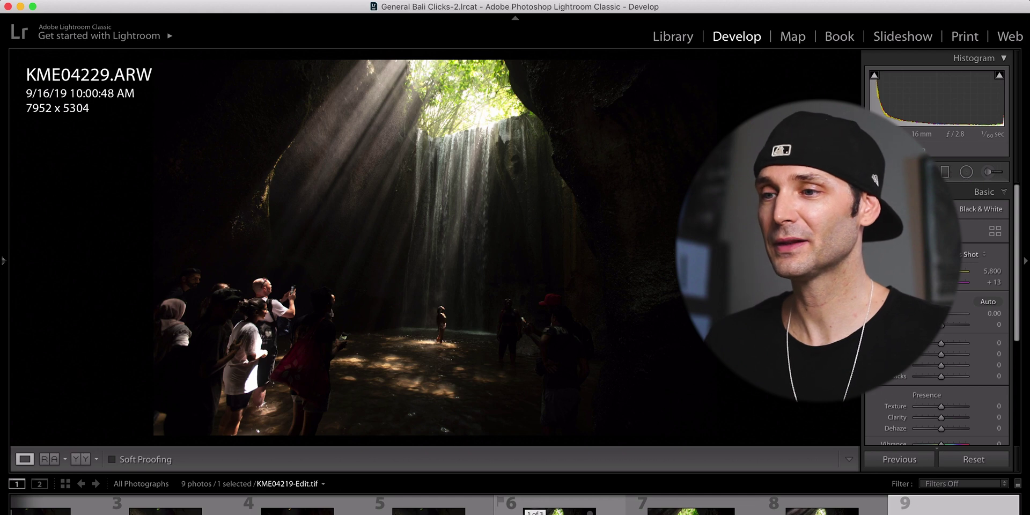
- Open KME04219-Edit.tif from the filmstrip and step to the next photo in its stack
left_click(560, 507)
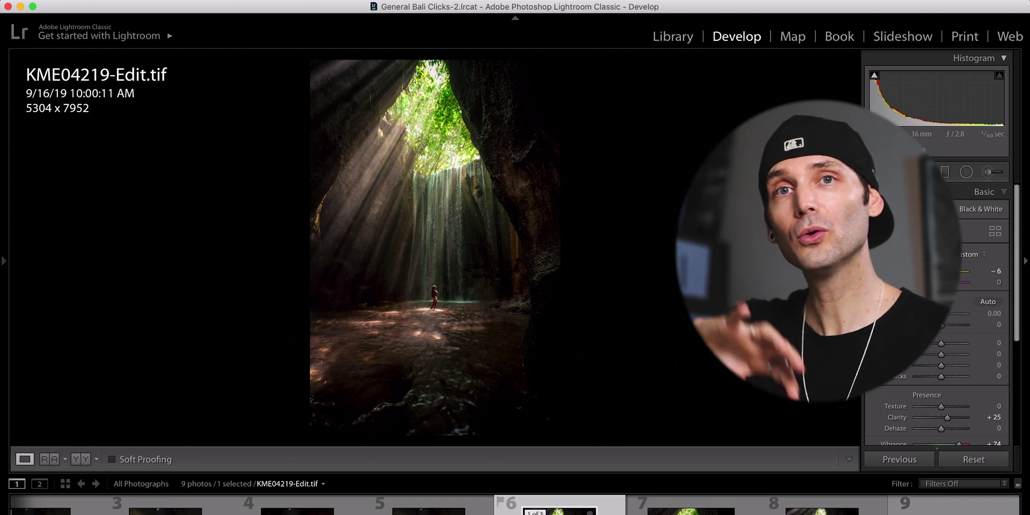
key("Right")
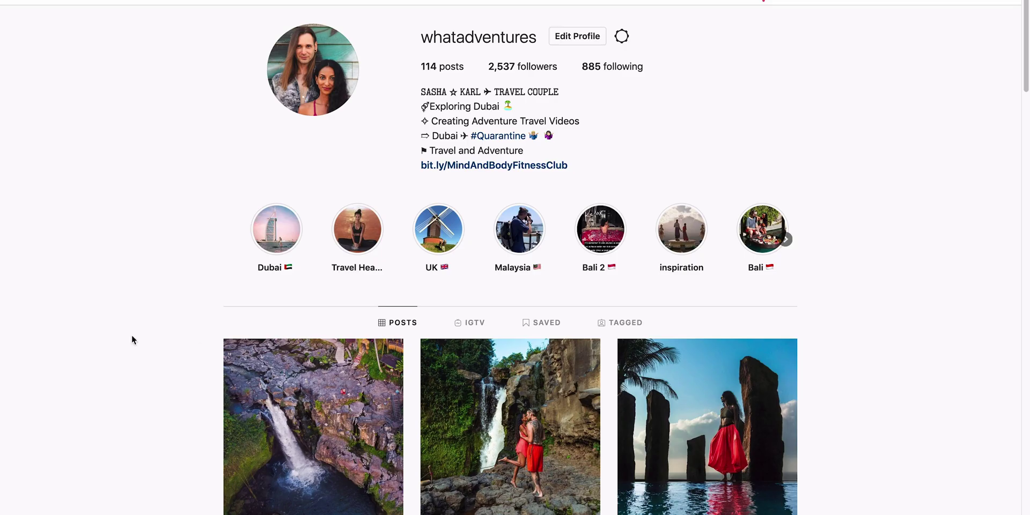
- Open the cave waterfall post, flip to the original with tourists and back, then close it
scroll(148, 358, "down", 5)
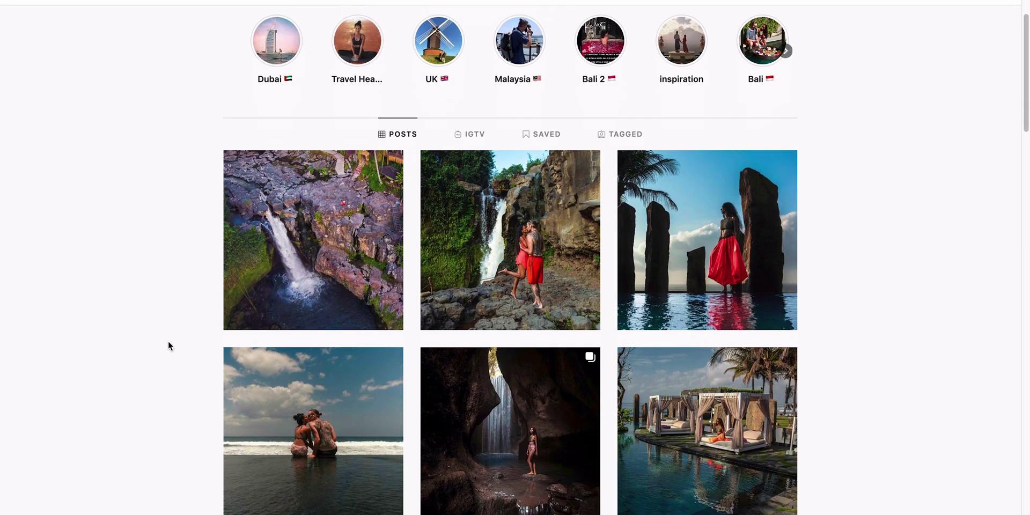
scroll(153, 389, "down", 3)
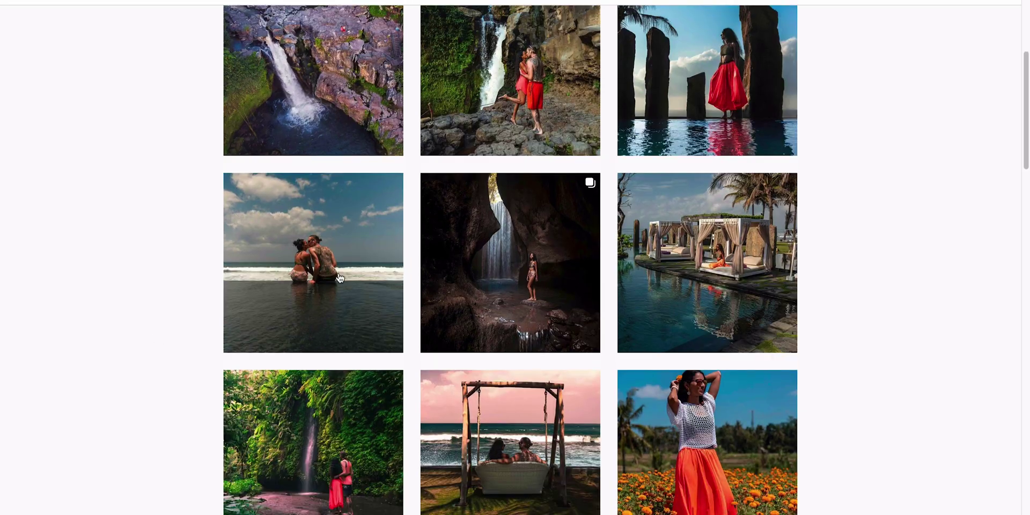
left_click(510, 316)
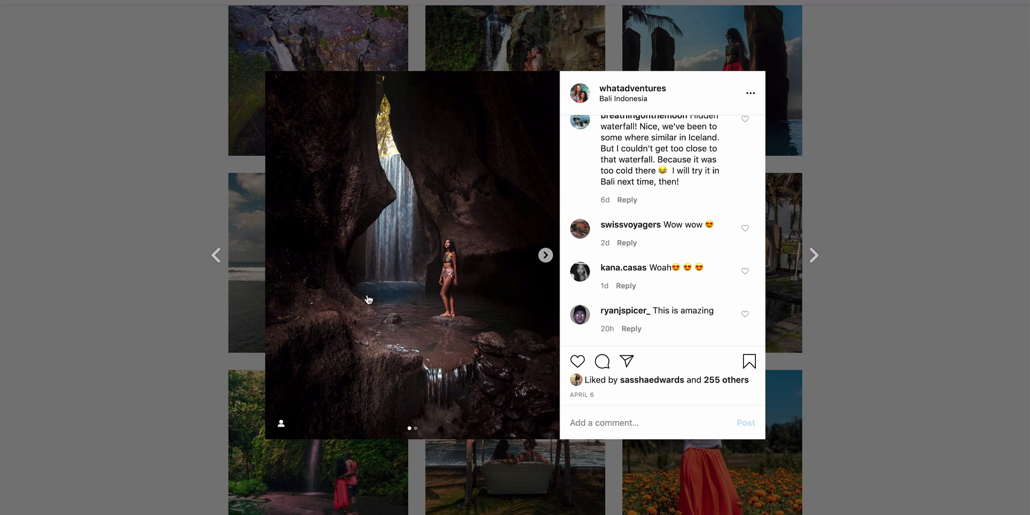
left_click(546, 256)
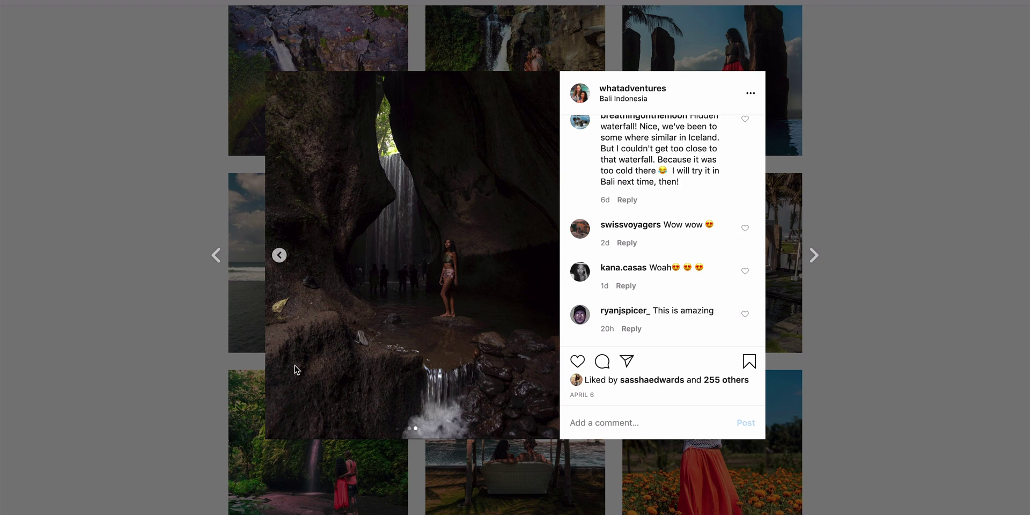
left_click(278, 256)
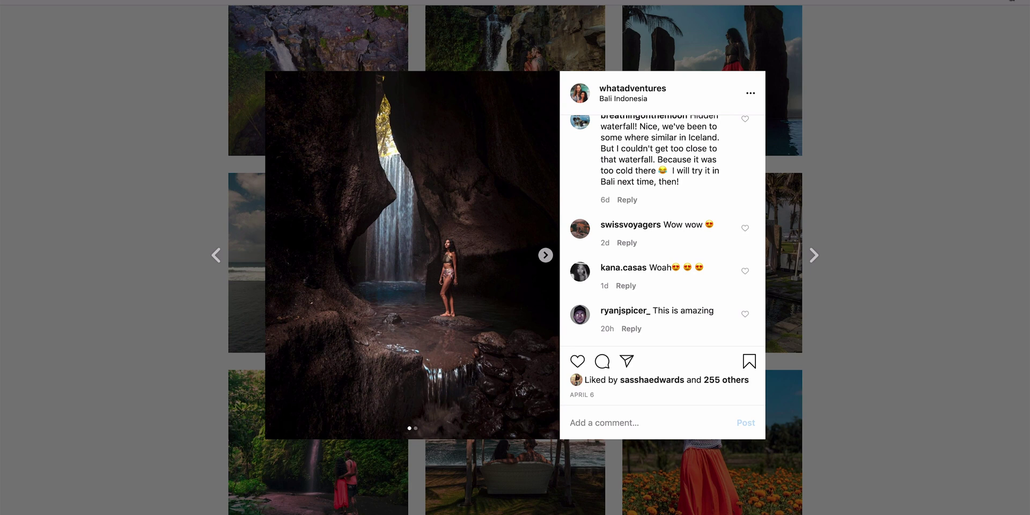
left_click(845, 174)
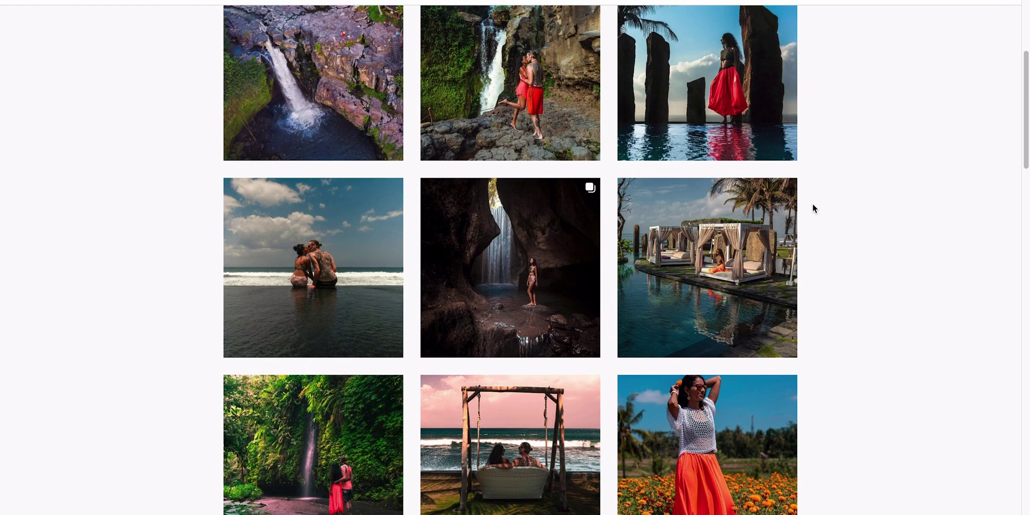
- Open the couple-at-the-waterfall post and flip to the crowded second photo and back
scroll(812, 204, "down", 5)
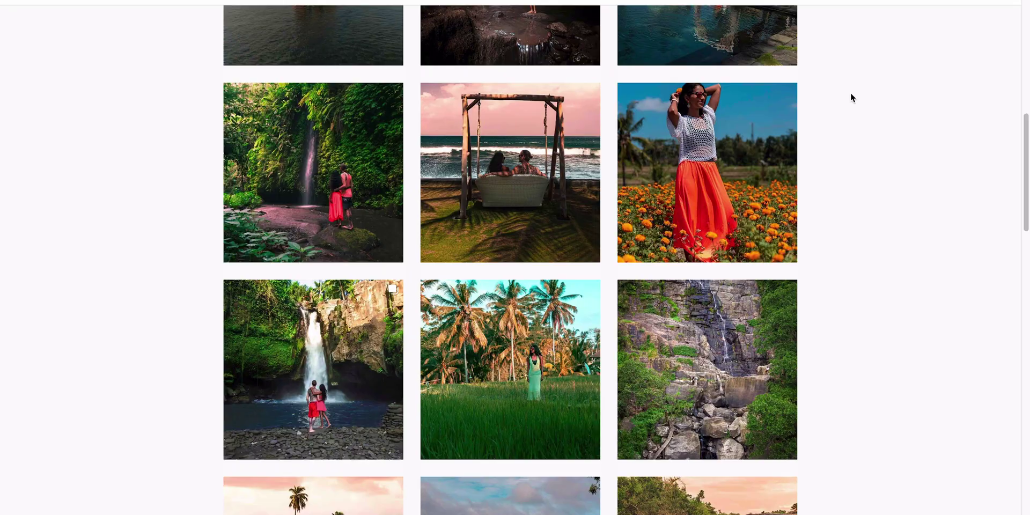
left_click(357, 407)
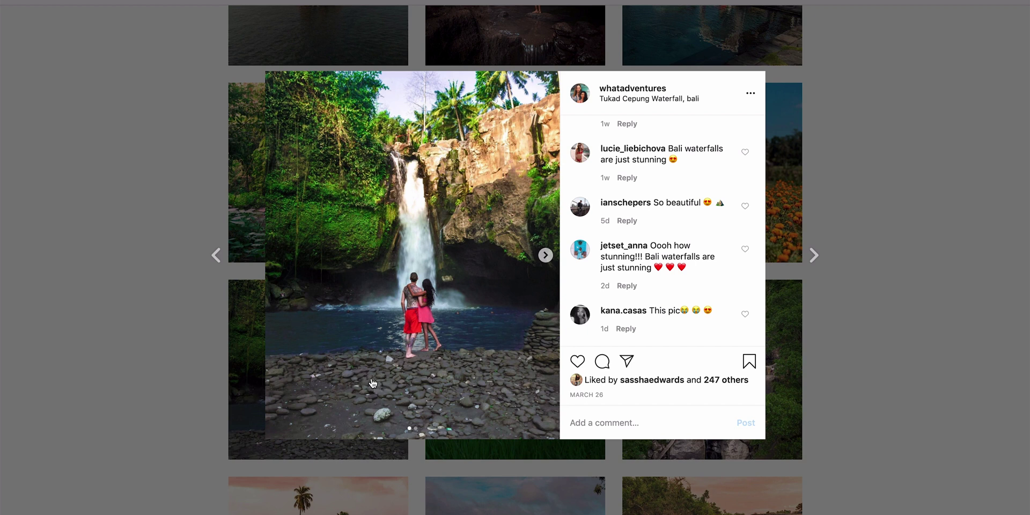
left_click(545, 256)
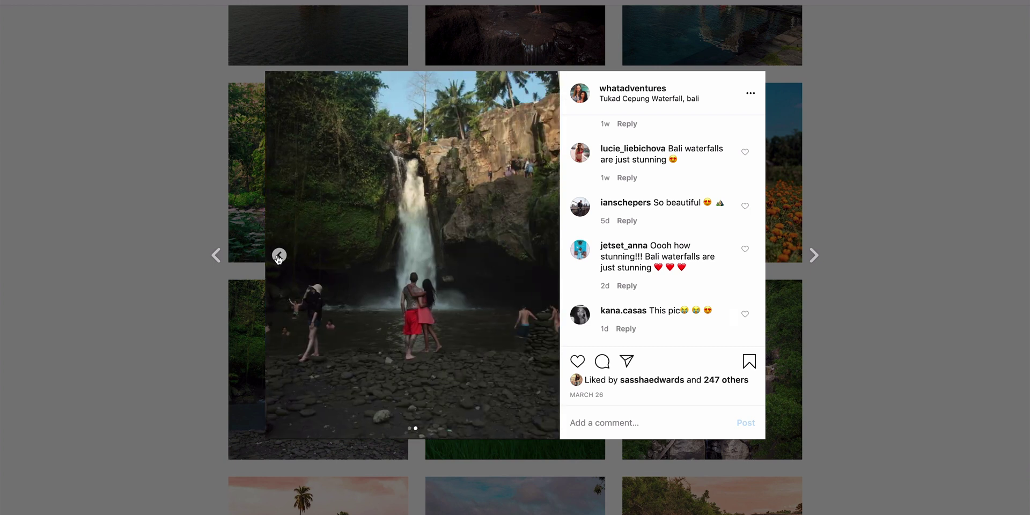
left_click(279, 255)
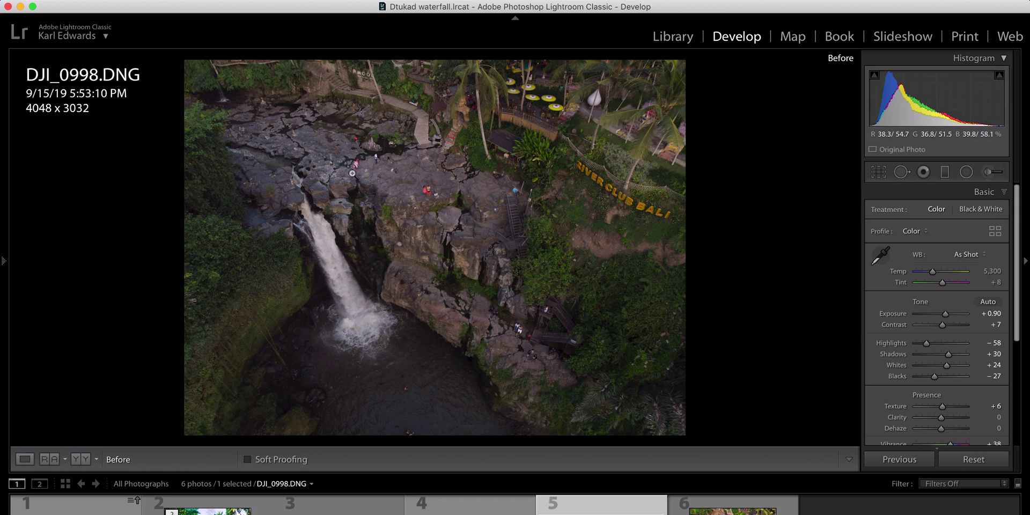
- Toggle DJI_0998.DNG to its edited view, then create virtual copy 'Copy 1'
key("backslash")
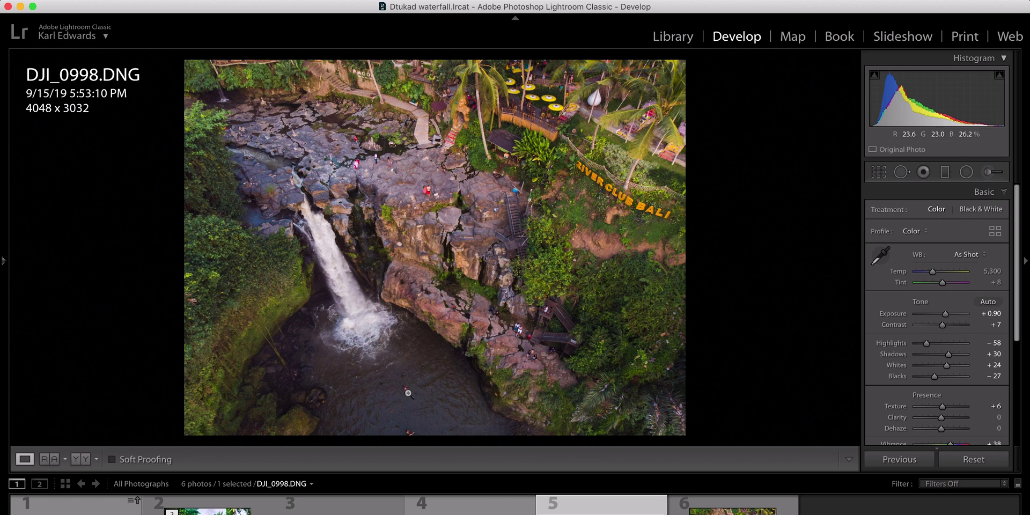
key("super+apostrophe")
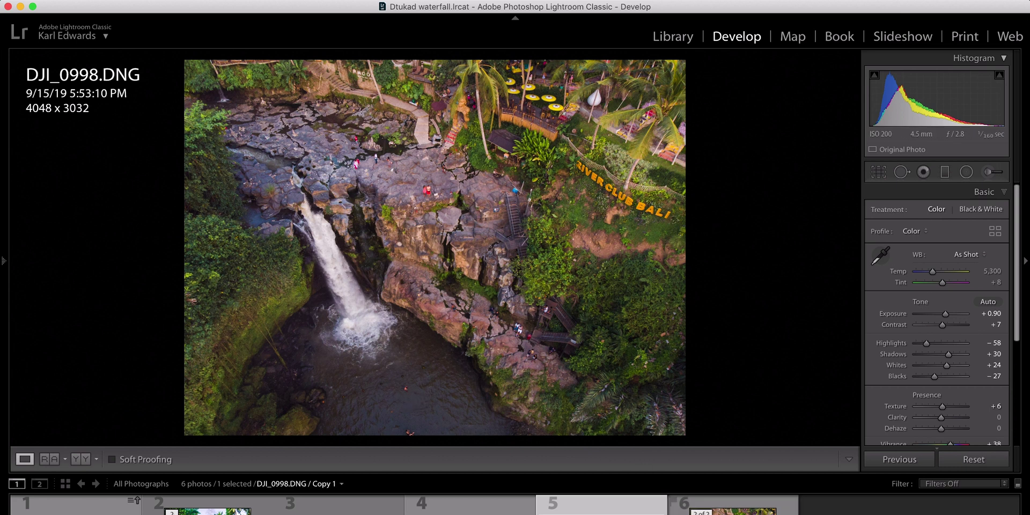